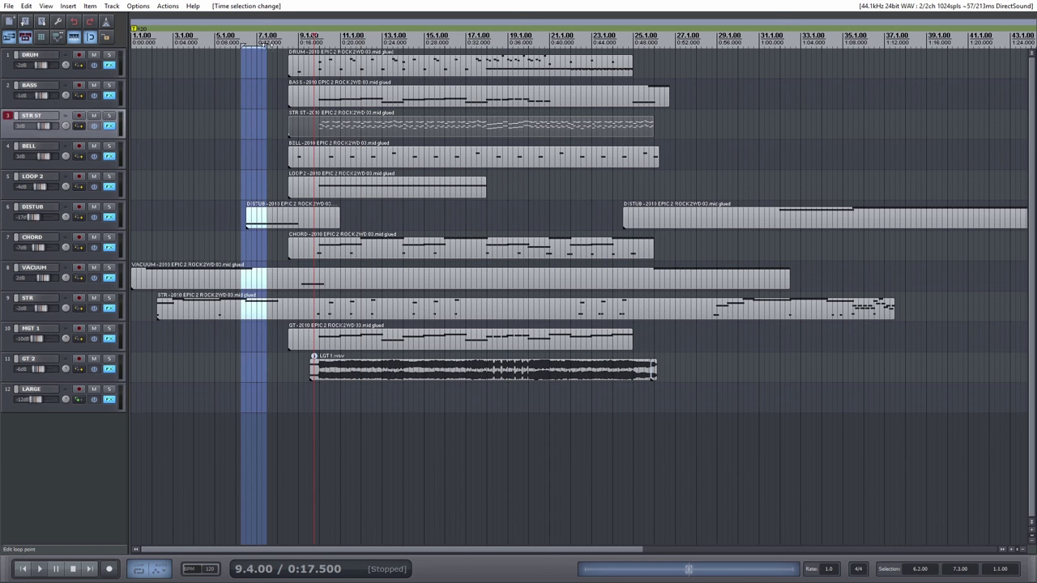
Clear the time selection, test repositioning the edit cursor at 4.2.00 with locking on, and turn locking off
left_click_drag(266, 44, 240, 43)
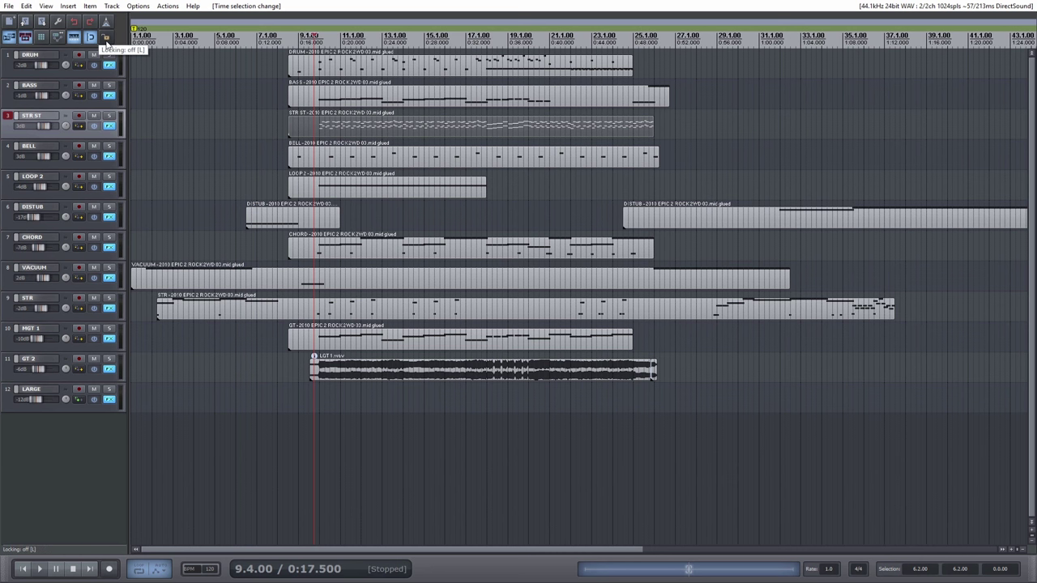
key("l")
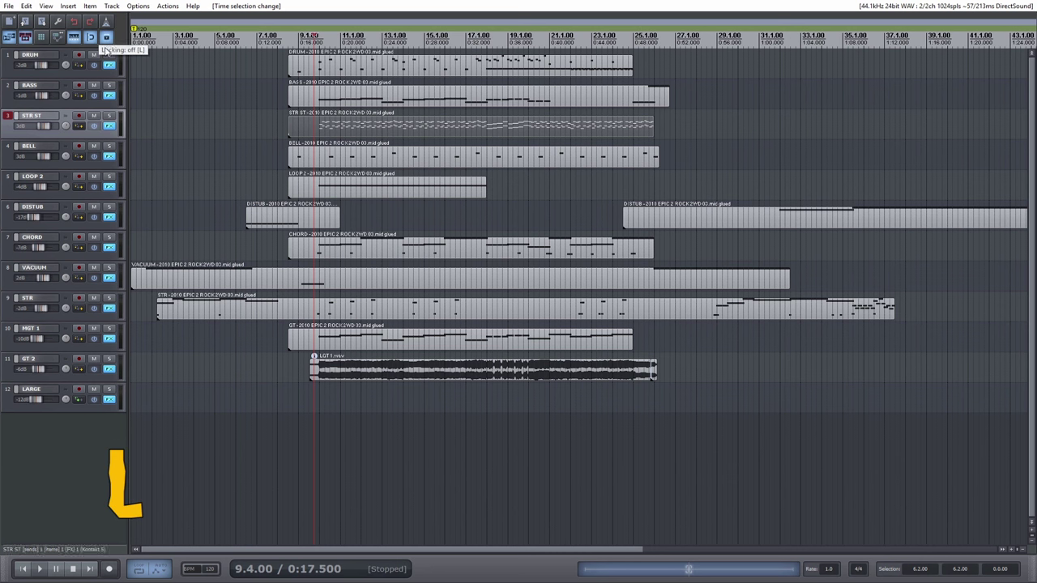
left_click(198, 41)
key("l")
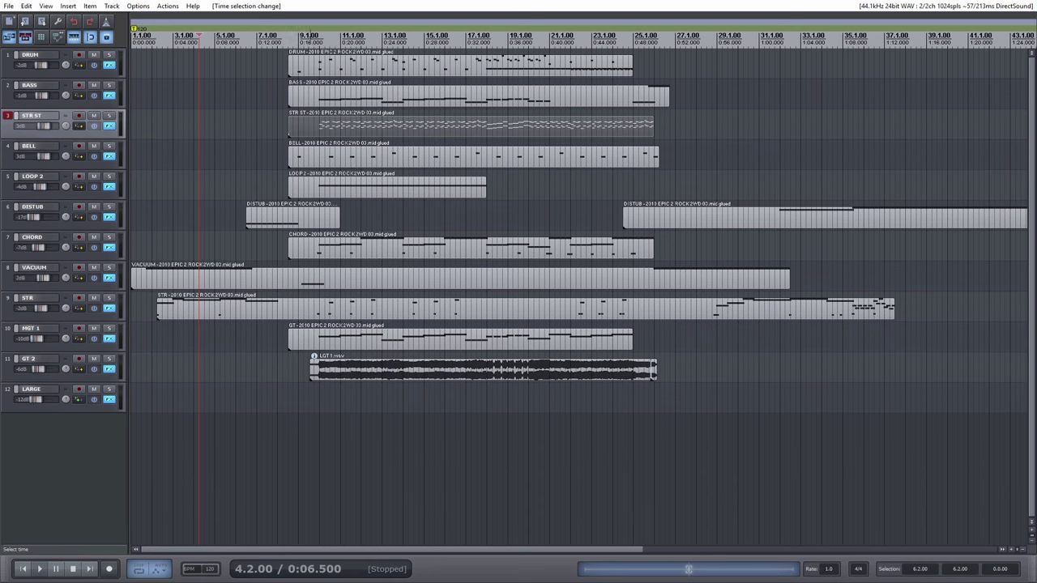
left_click(224, 66)
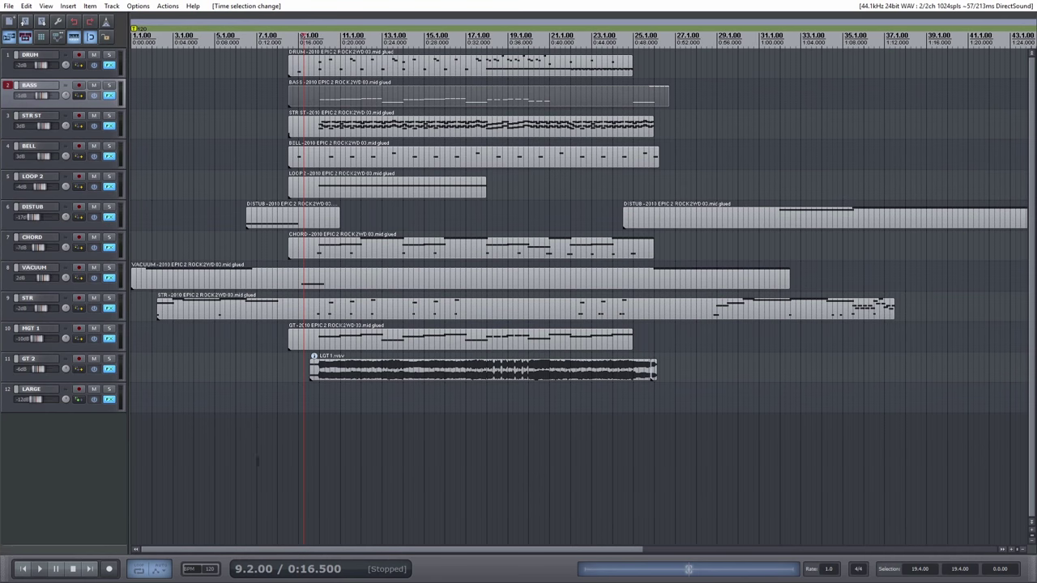
Copy the part of the BASS item between 11.1.00 and 13.1.00 to about bar 29, and delete the copy
left_click_drag(340, 45, 381, 46)
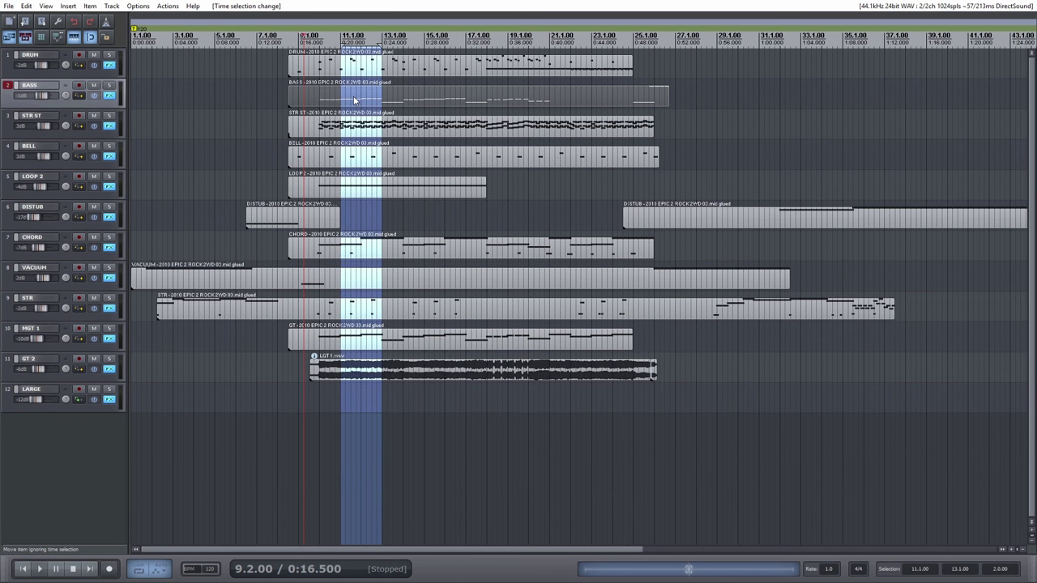
left_click_drag(353, 96, 713, 98)
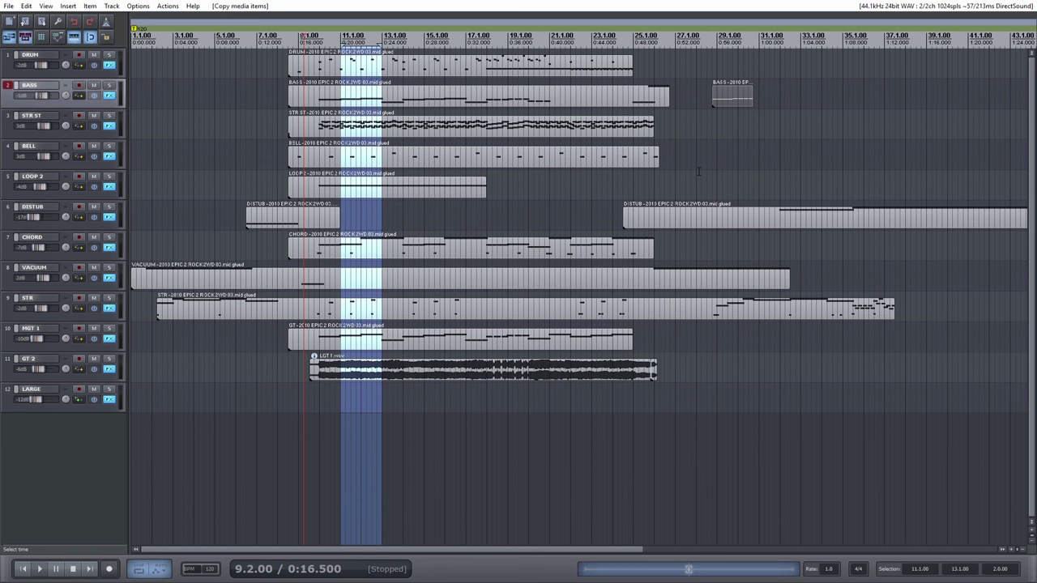
key("Delete")
left_click_drag(430, 223, 762, 73)
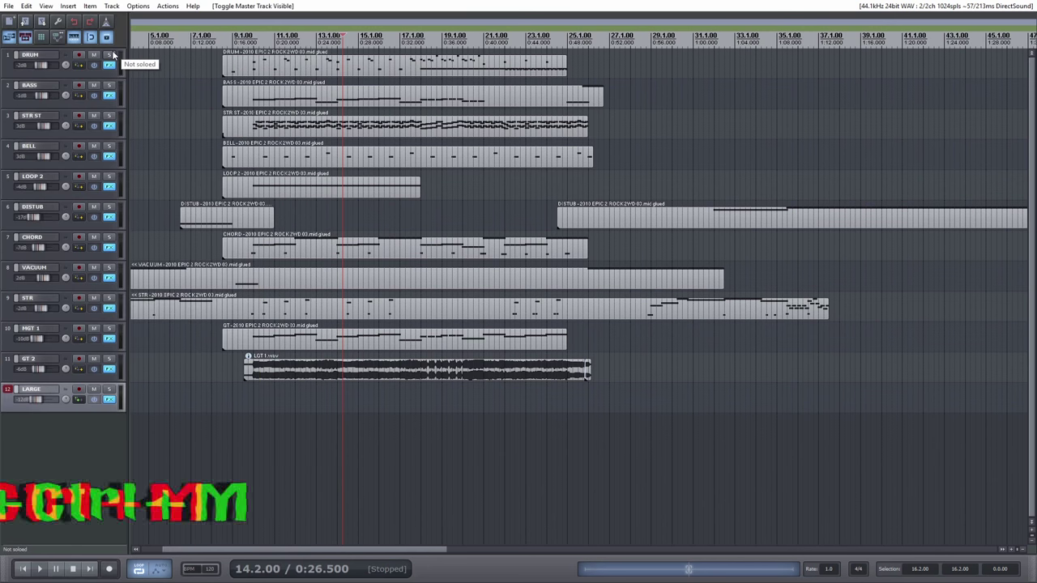
Show the master track and add two tempo map points near bars 13 and 15
key("ctrl+alt+m")
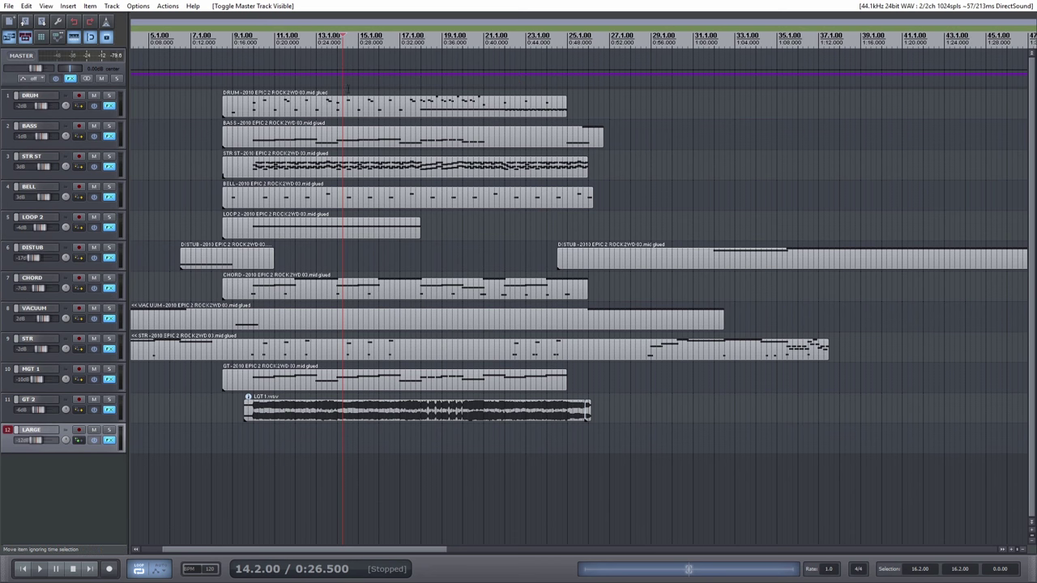
left_click_drag(356, 75, 361, 58)
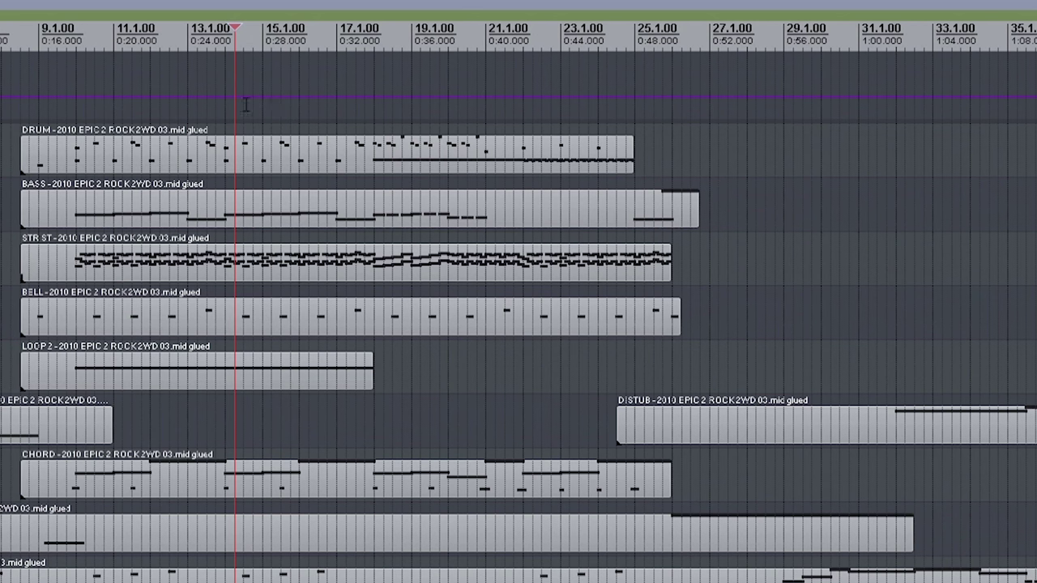
left_click(187, 98)
left_click(272, 98)
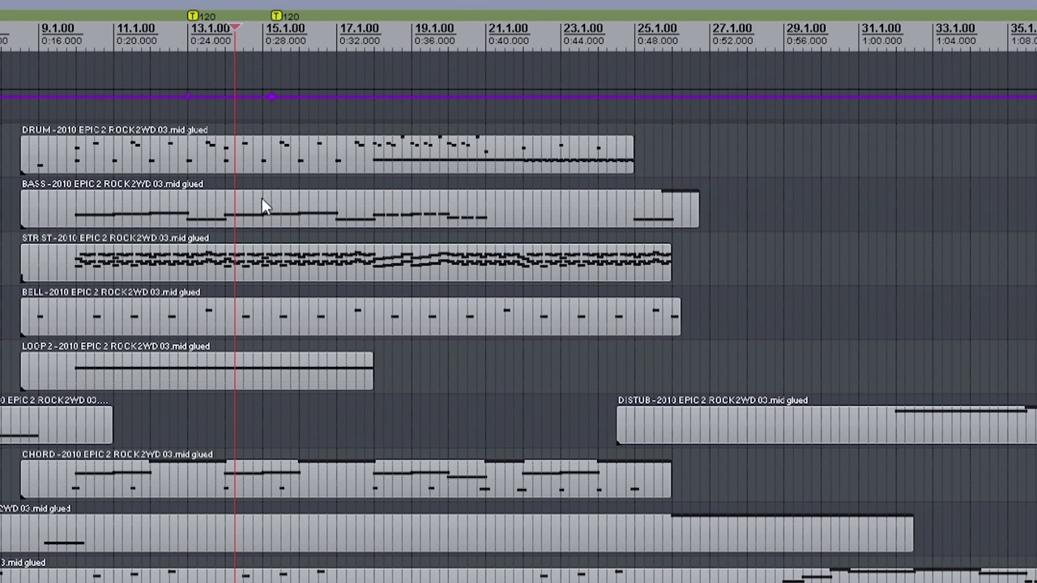
Raise the second tempo map point to about 275 BPM and play back across the tempo change
left_click_drag(270, 97, 270, 67)
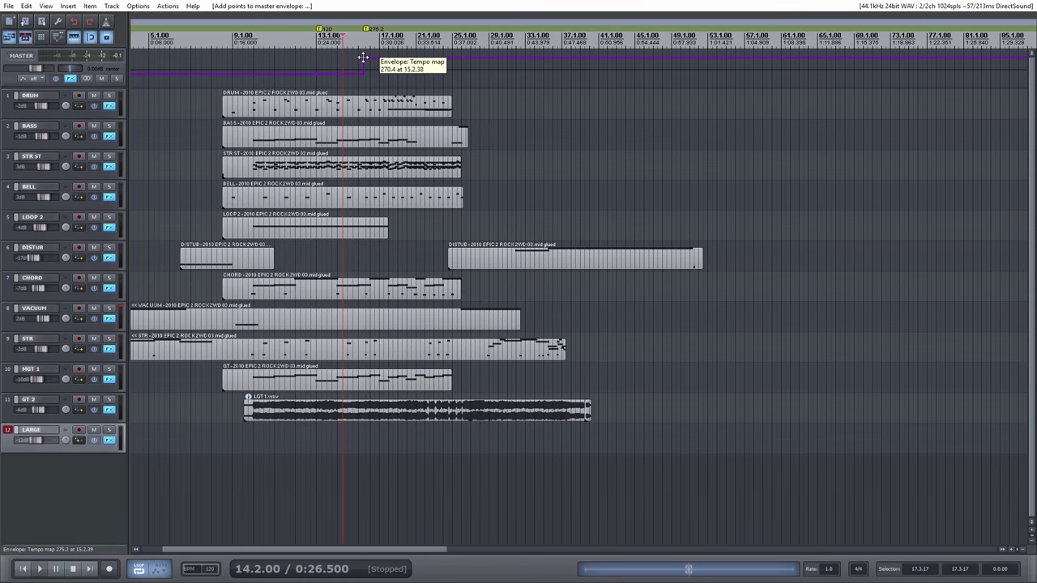
left_click_drag(363, 57, 363, 57)
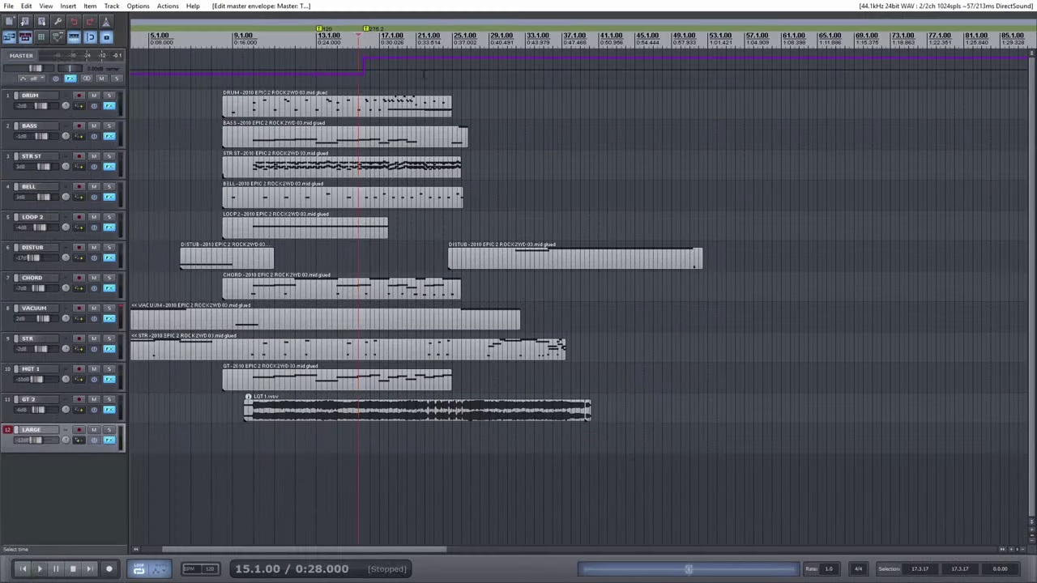
key("space")
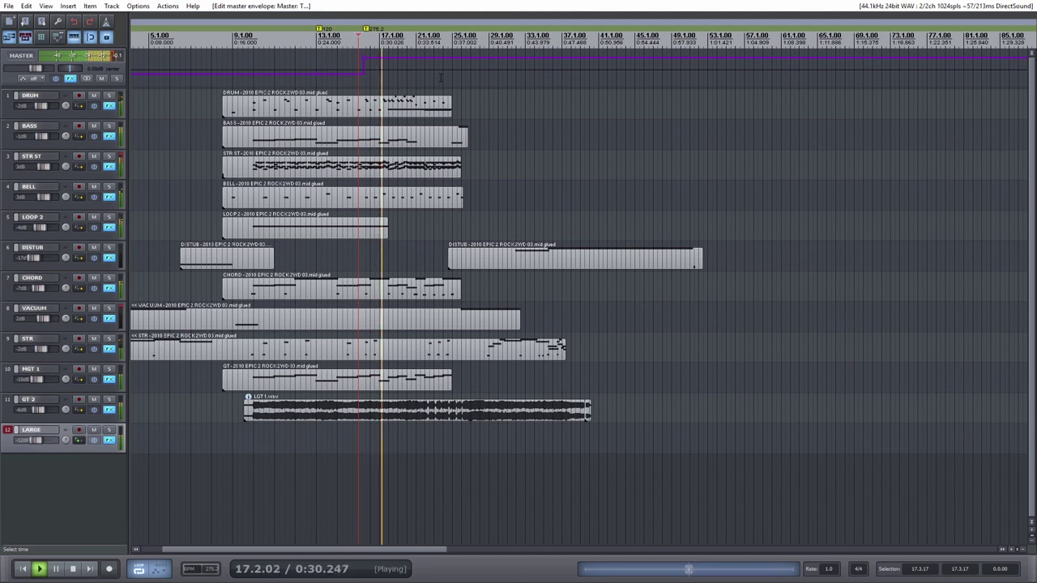
key("space")
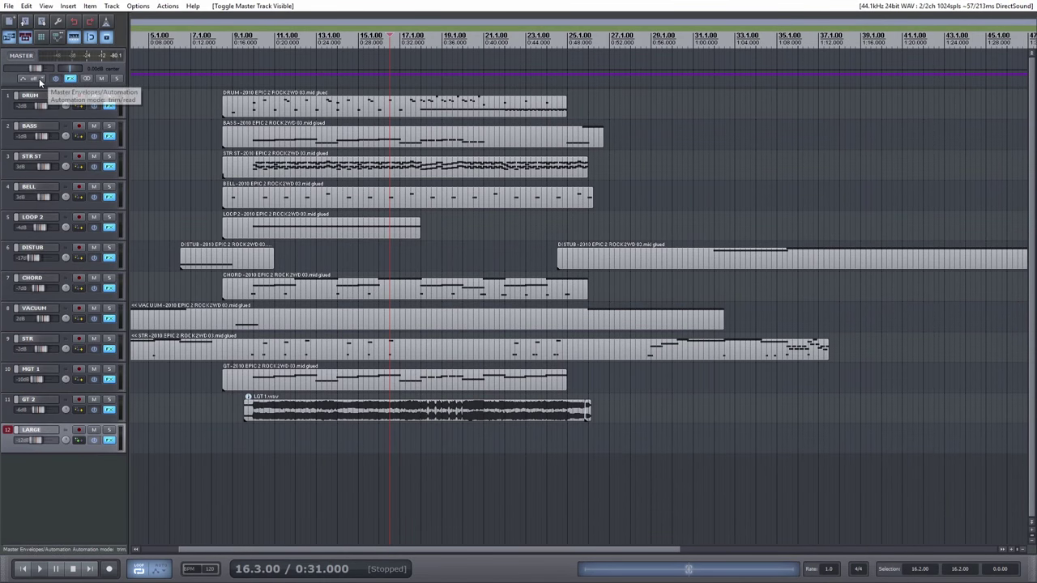
Enable the Playrate envelope on the master track
left_click(40, 81)
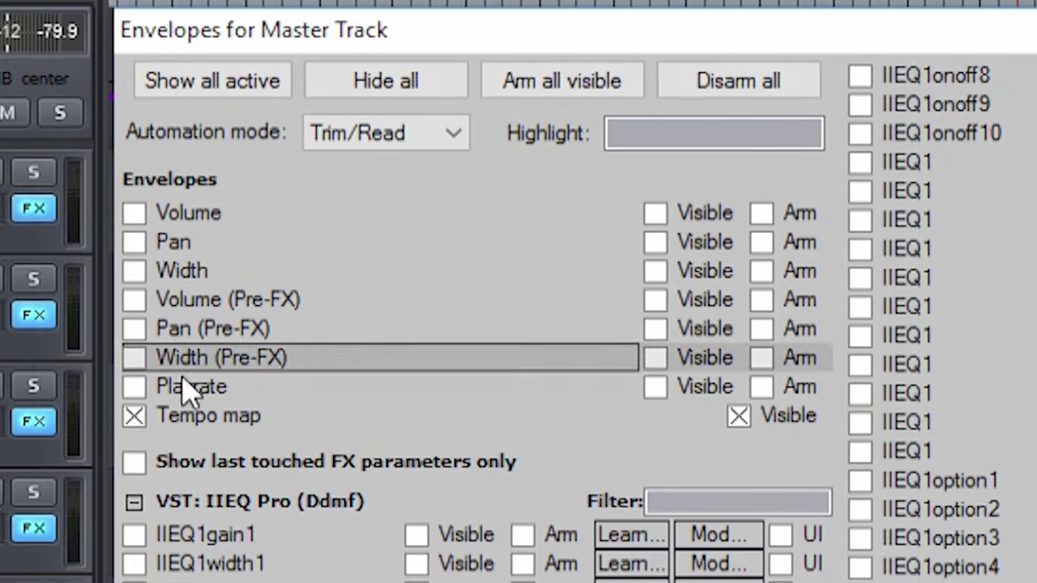
left_click(135, 389)
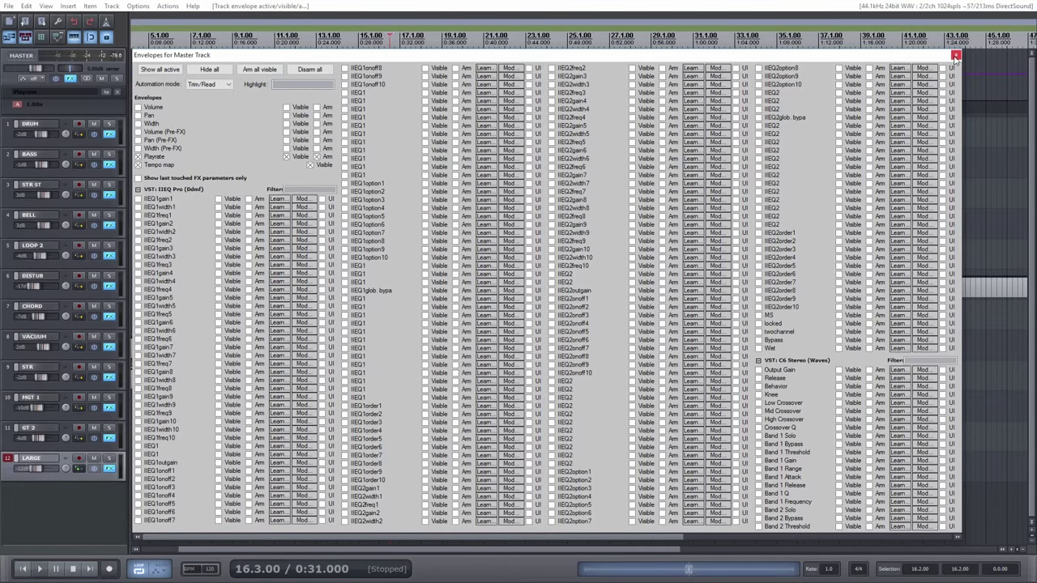
left_click(955, 55)
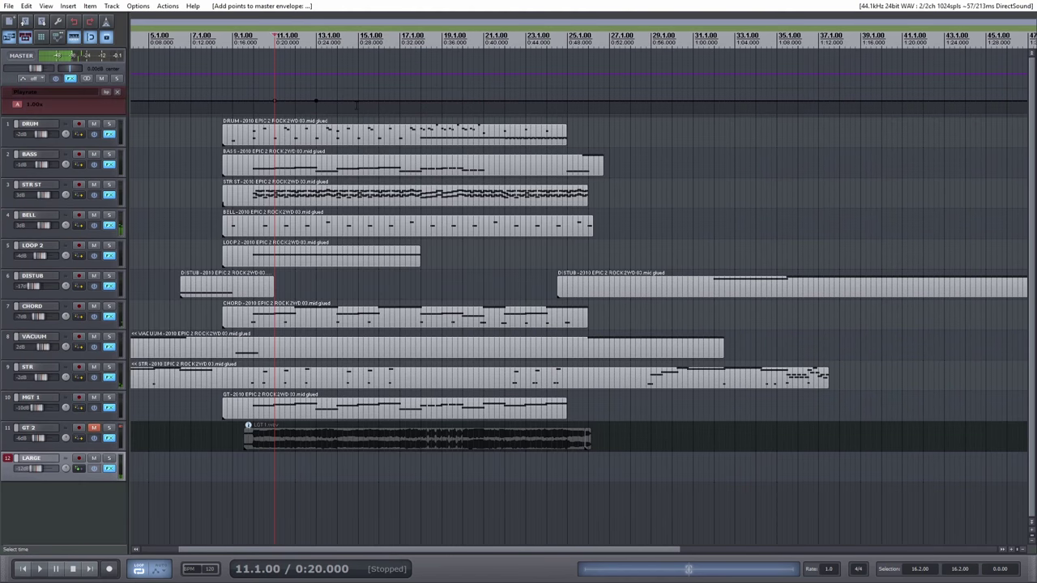
Lower the master playrate point at bar 13 to about 0.5x and play back the slowdown
left_click_drag(358, 102, 357, 132)
key("space")
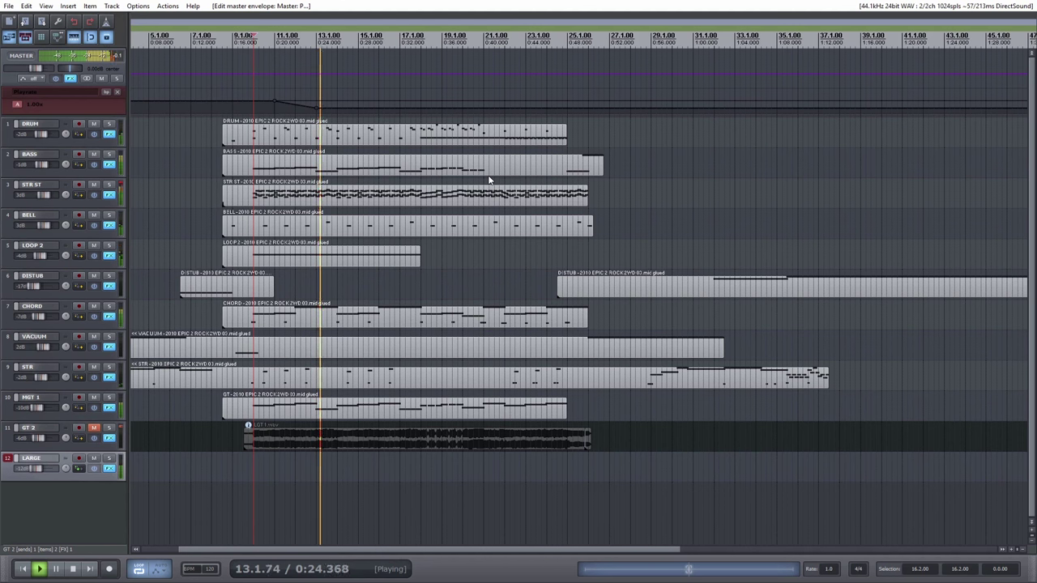
key("space")
Add a playrate point at bar 14, raise it above normal speed with a curved transition, and play back
left_click(337, 108, "shift")
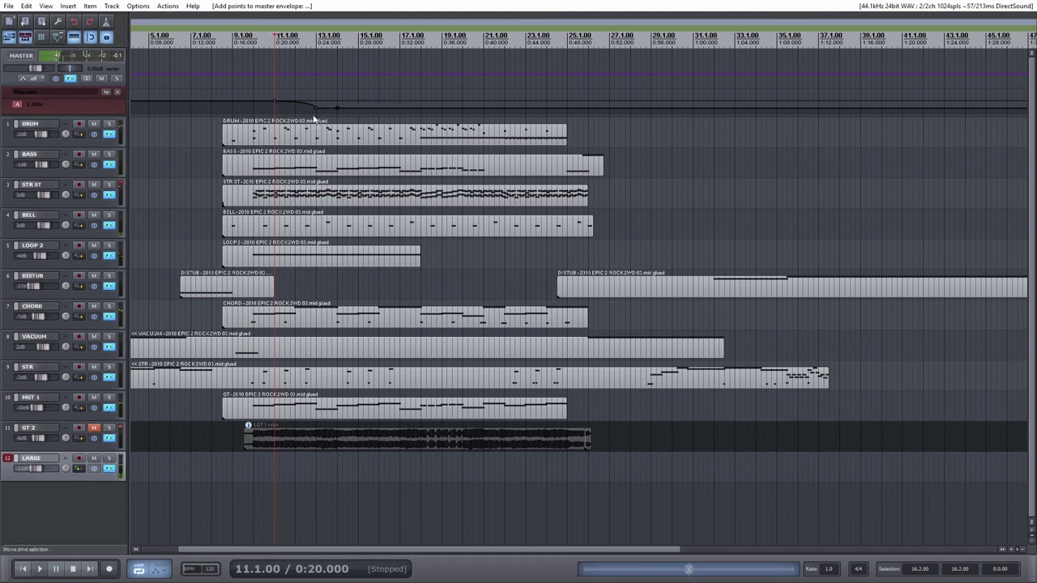
left_click_drag(335, 108, 335, 53)
left_click_drag(322, 102, 318, 88, "alt")
key("space")
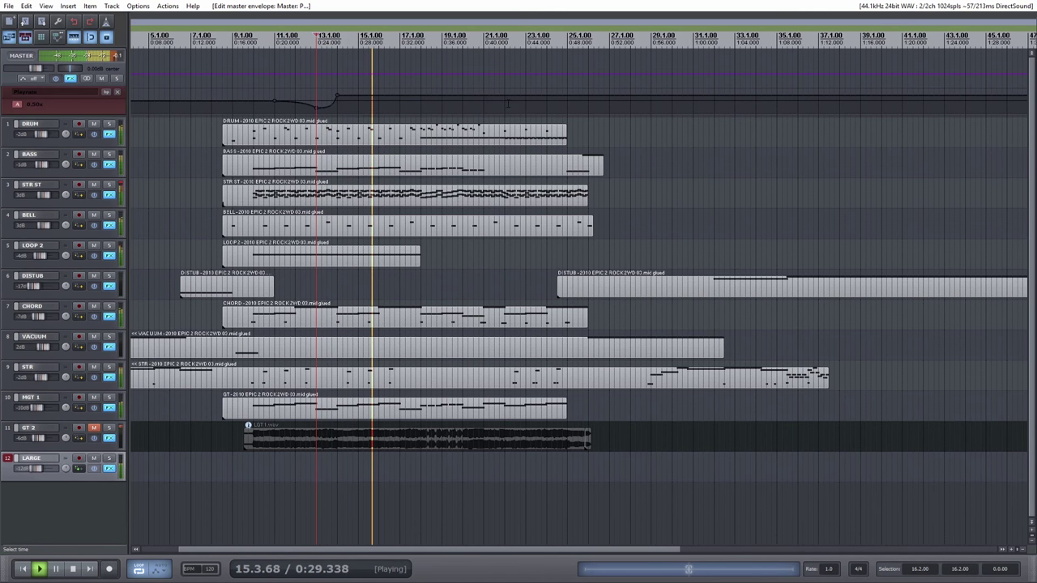
key("space")
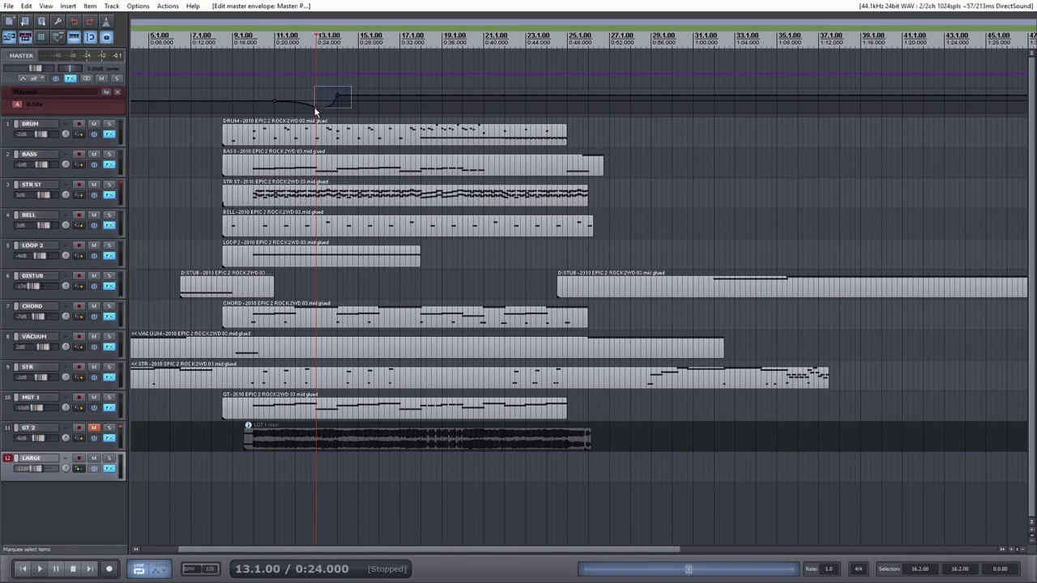
Replace the playrate points around bars 13 and 14 with one just before bar 13 raised to about 3.74x
key("Delete")
left_click_drag(313, 99, 355, 50)
left_click_drag(307, 94, 305, 84)
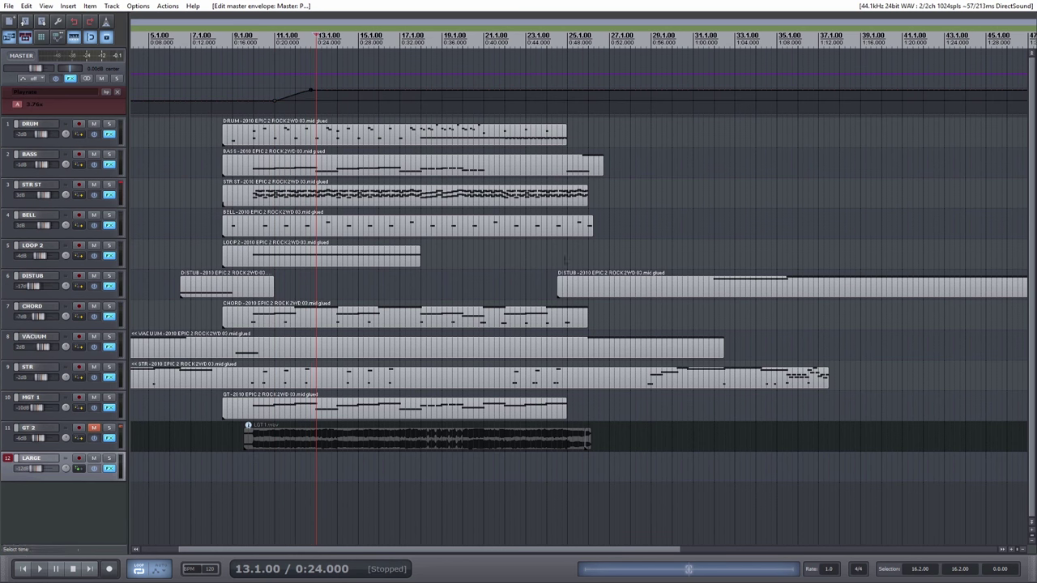
Unmute the GT 2 track and play it soloed from 10.4.00 through the playrate change
left_click(94, 428)
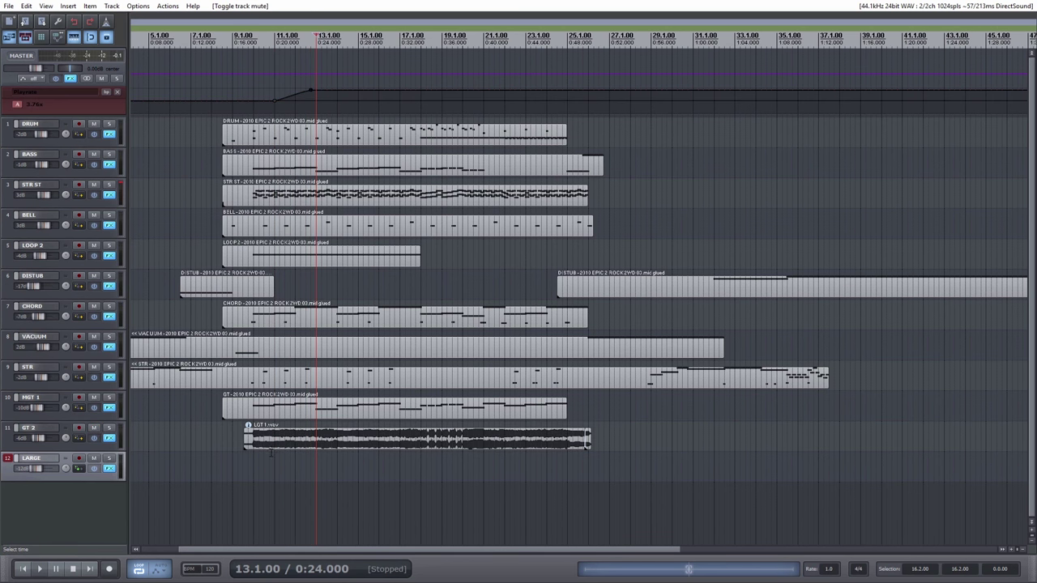
left_click(272, 454)
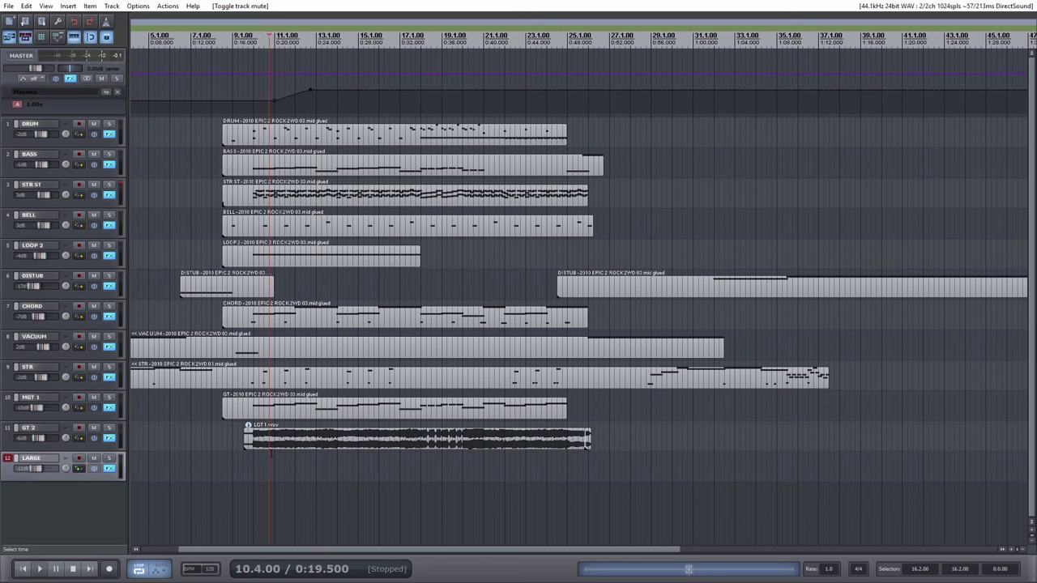
left_click(108, 427)
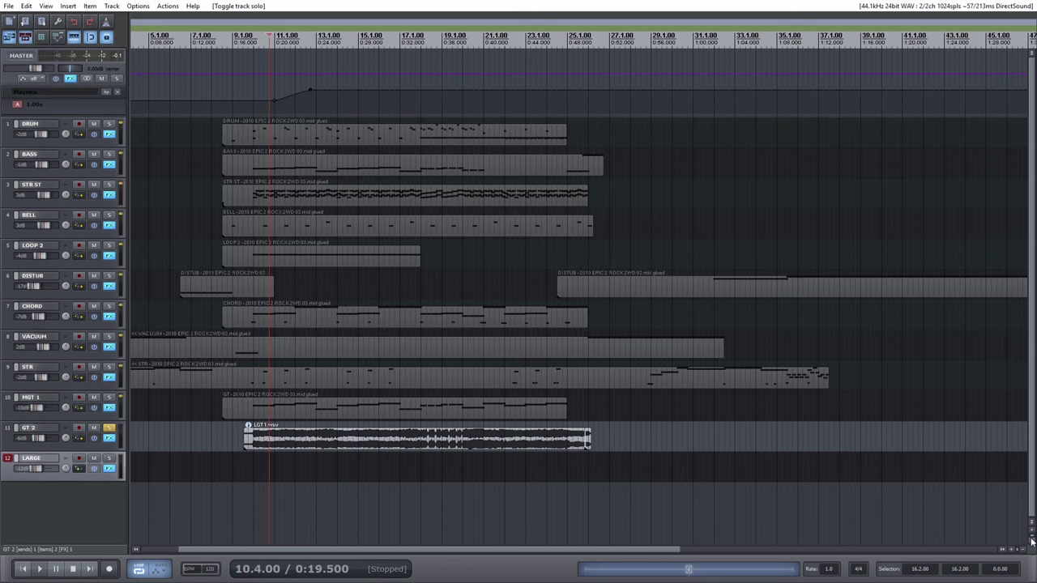
key("space")
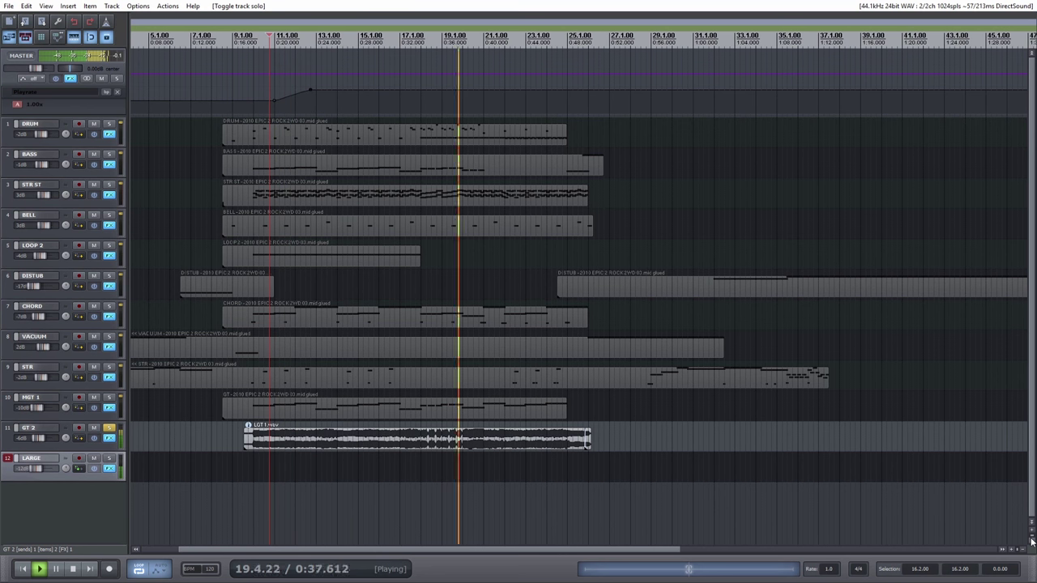
key("space")
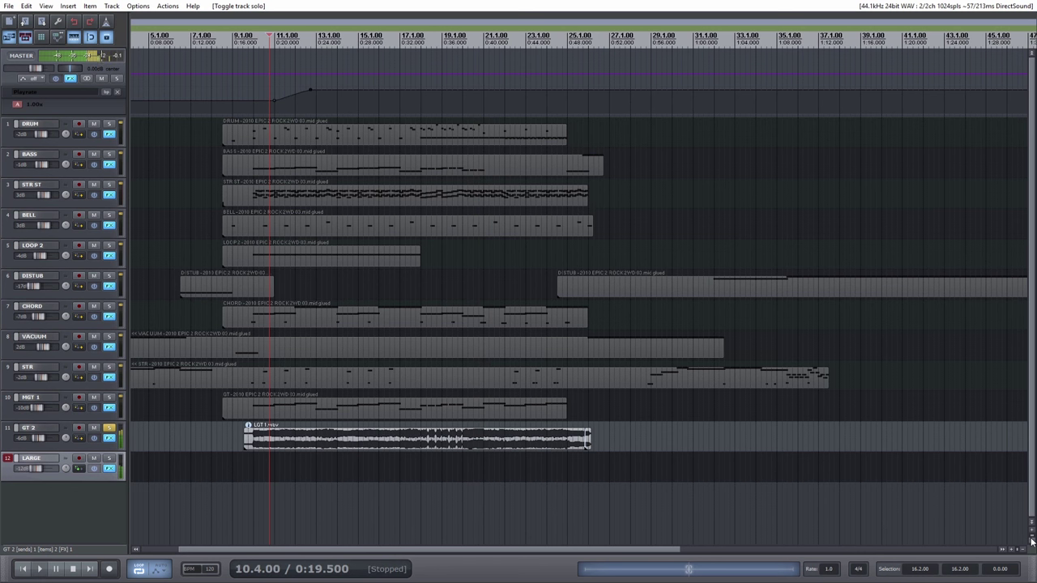
left_click(109, 430)
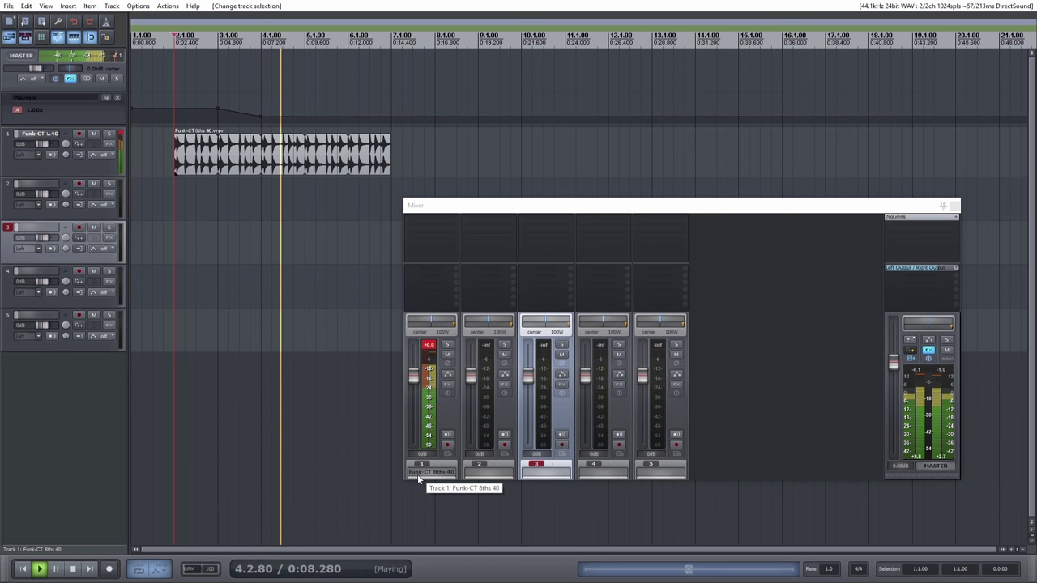
Stop playback and add the ReaPitch effect to the Funk-CT 8ths 40 track, filtering the plug-ins by "pitch"
key("space")
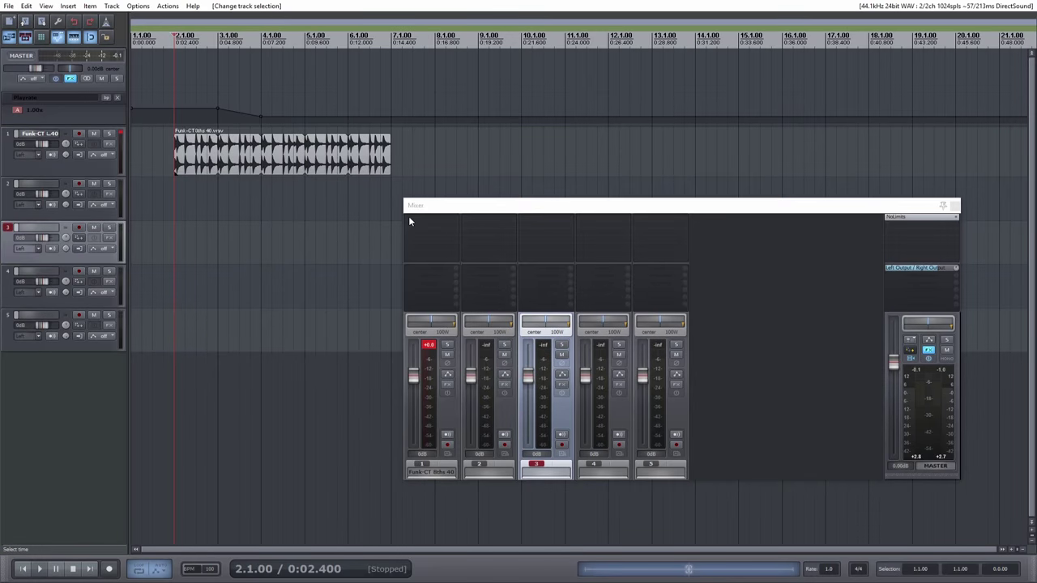
left_click(438, 225)
type("pitch")
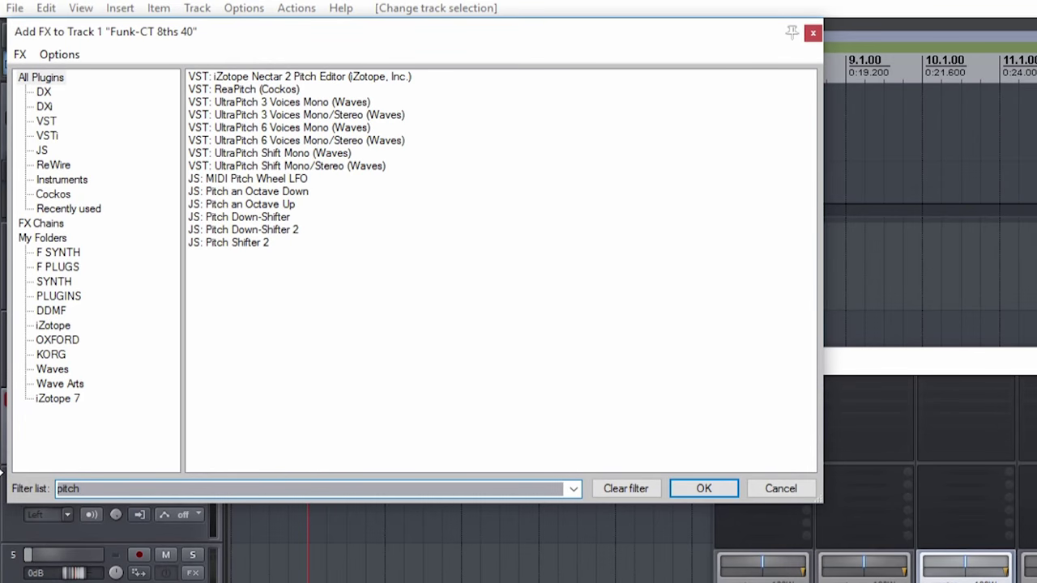
double_click(278, 90)
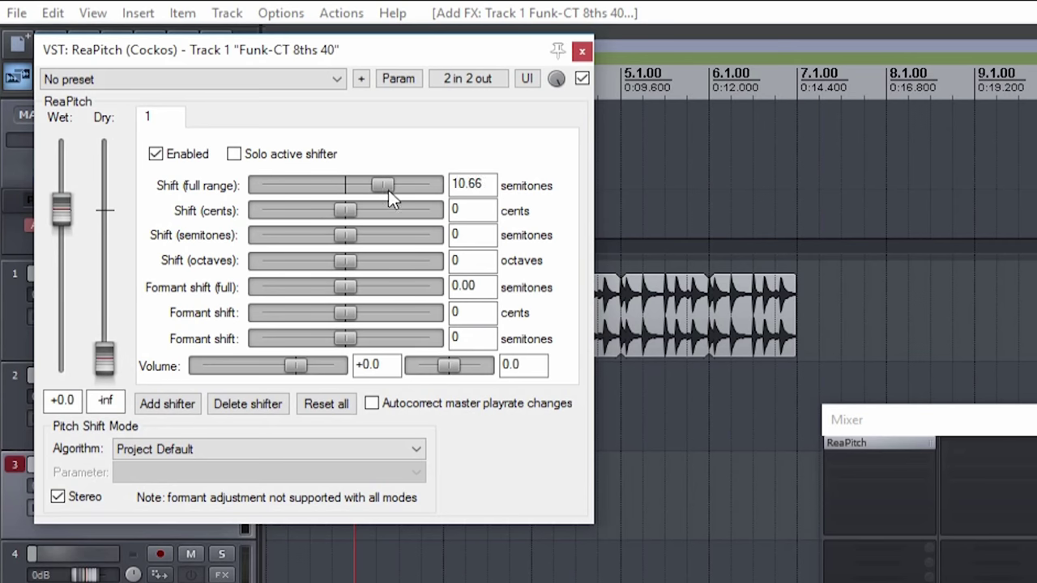
Try ReaPitch's full-range shift, reset it to zero and close the effect window
left_click_drag(388, 190, 401, 188)
double_click(401, 188)
left_click(583, 51)
Enable ReaPitch's Shift (full range) envelope on the Funk-CT 8ths 40 track
left_click(209, 315)
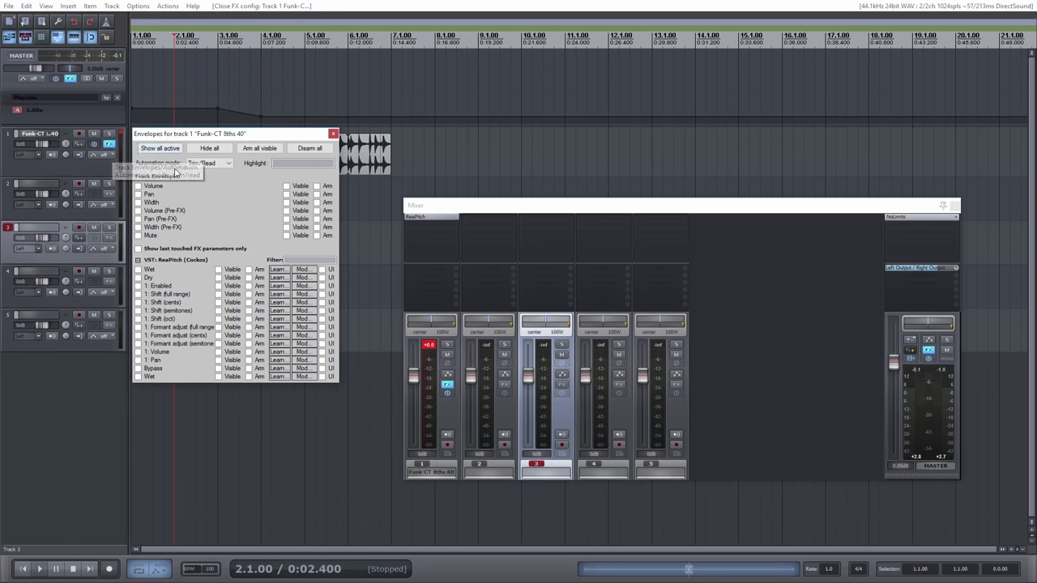
left_click(167, 248)
left_click(167, 269)
left_click(332, 134)
Add pitch shift envelope points at bars 3 and 4, and enlarge the envelope lane's height
left_click(218, 195, "shift")
left_click(261, 195, "shift")
left_click_drag(49, 213, 49, 362)
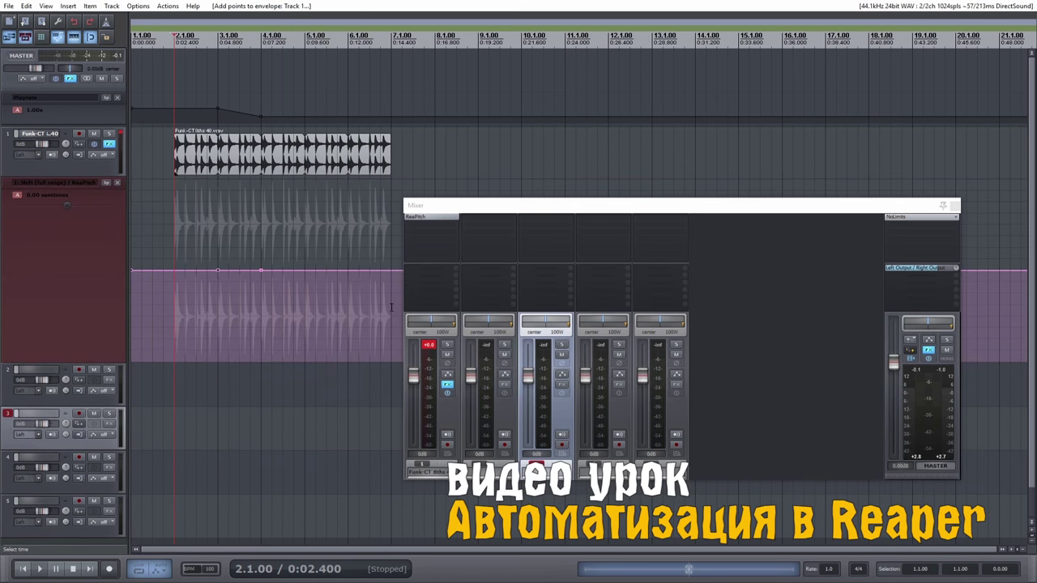
Raise the pitch shift point at bar 4 so the pitch ramps up from bar 3, and play back
left_click_drag(273, 274, 273, 247)
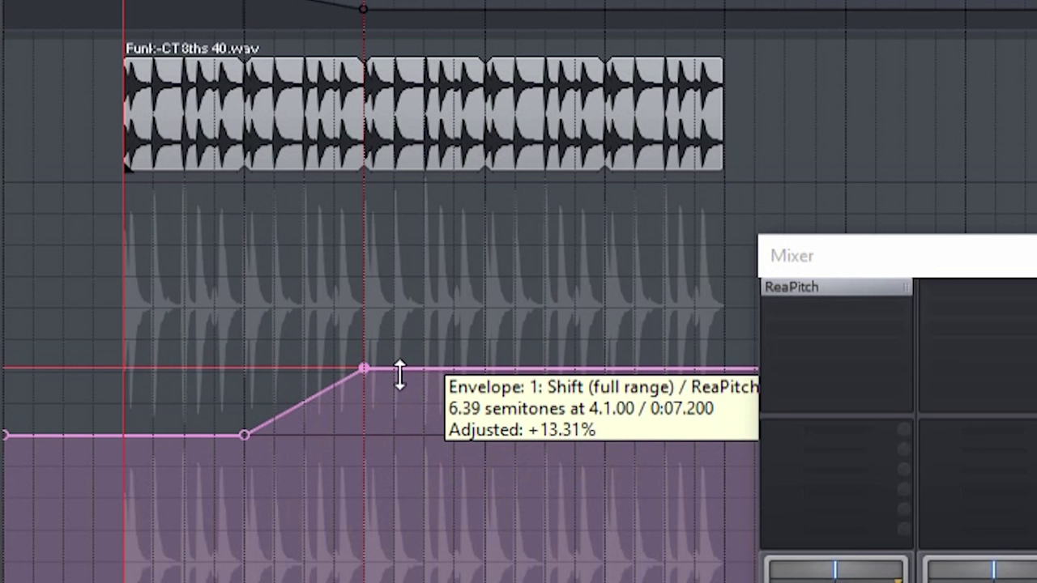
left_click_drag(399, 374, 397, 378)
key("space")
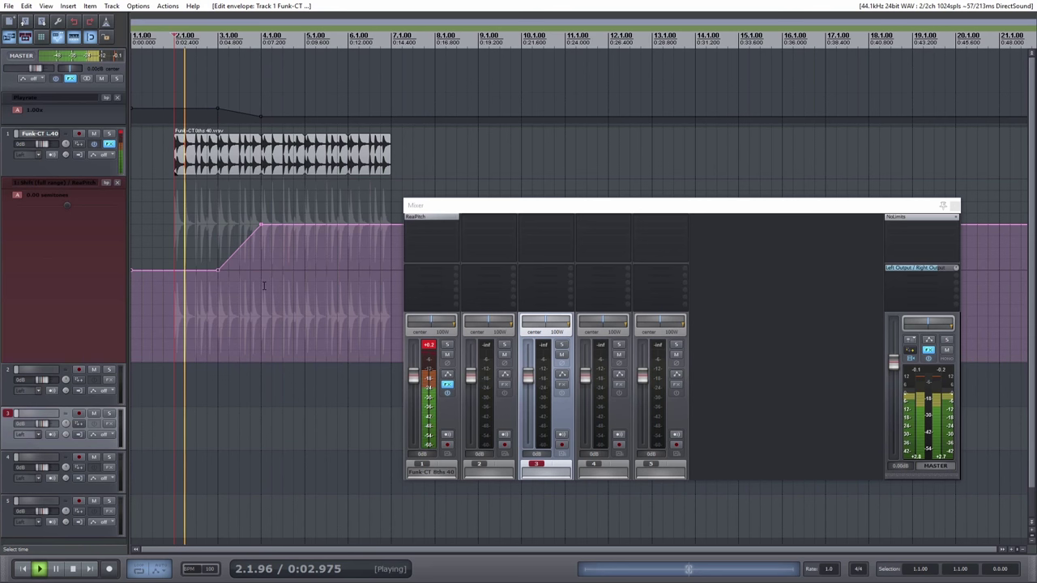